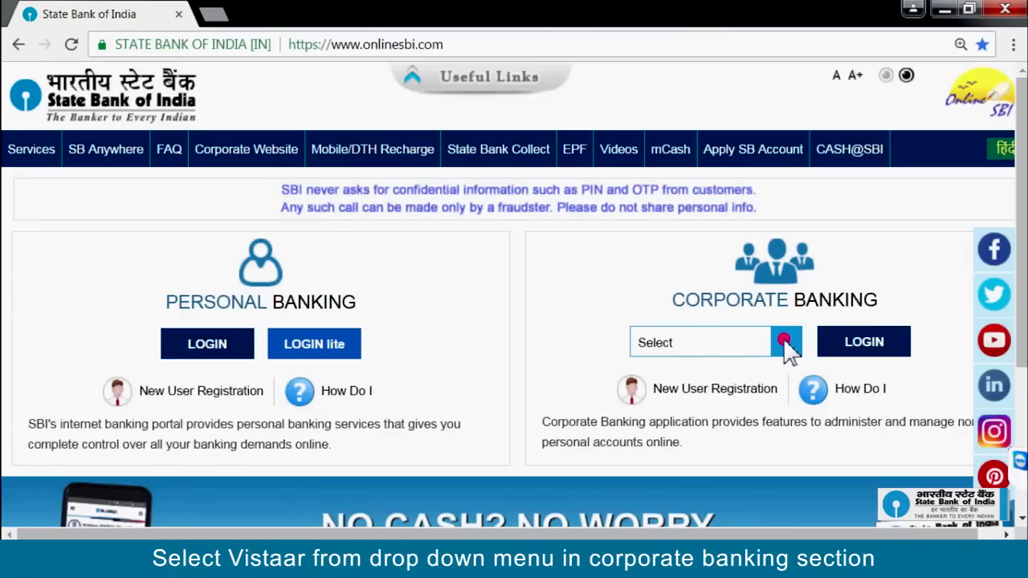
Step: Choose Vistaar as the corporate banking product and proceed to the corporate login form
left_click(785, 342)
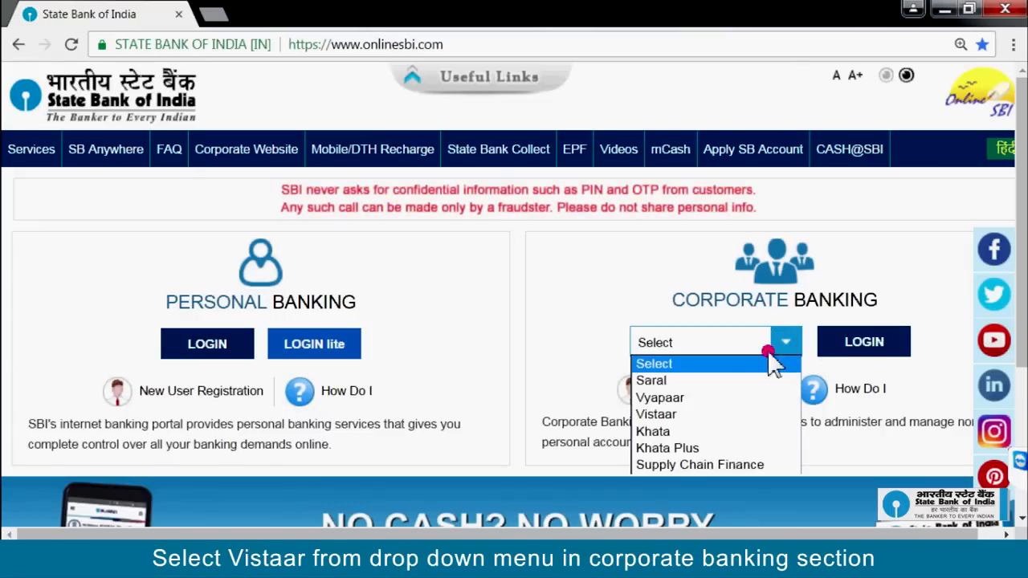
left_click(718, 416)
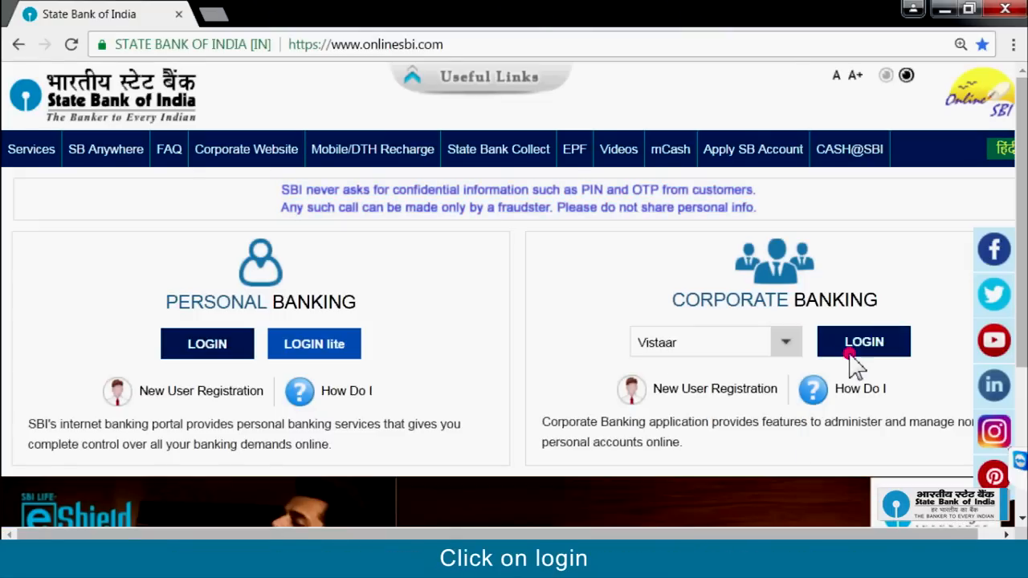
left_click(859, 343)
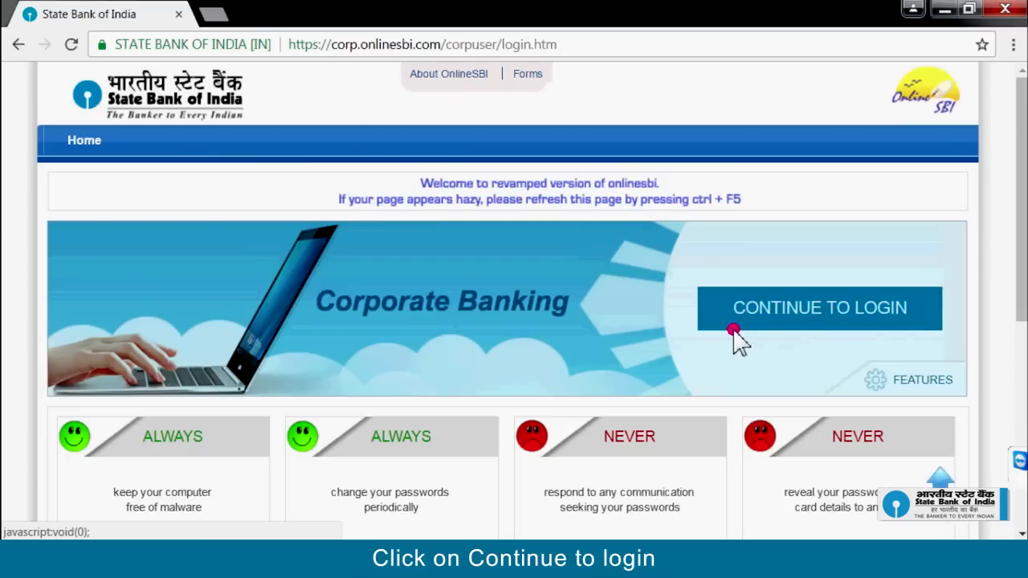
left_click(892, 323)
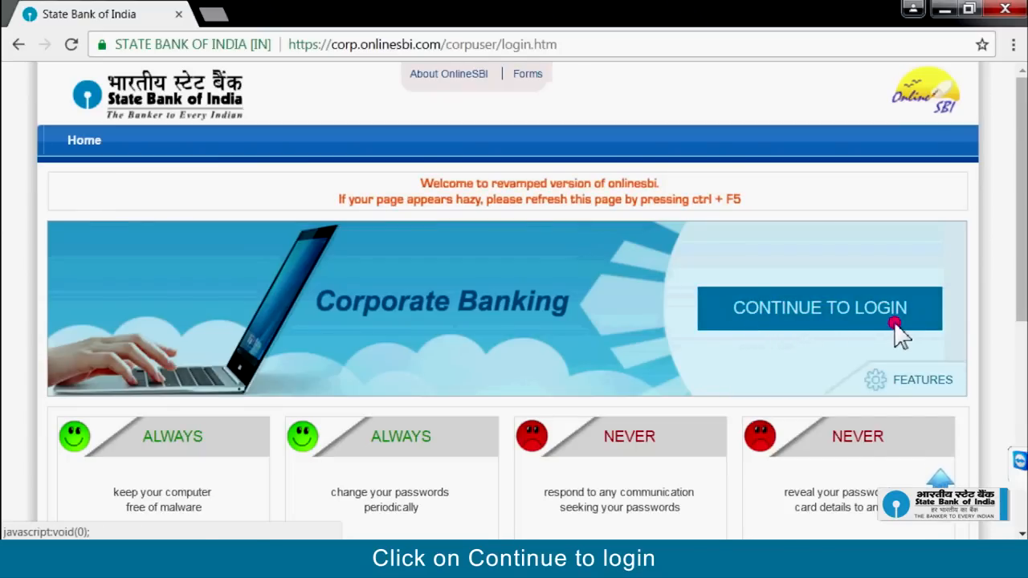
left_click(139, 278)
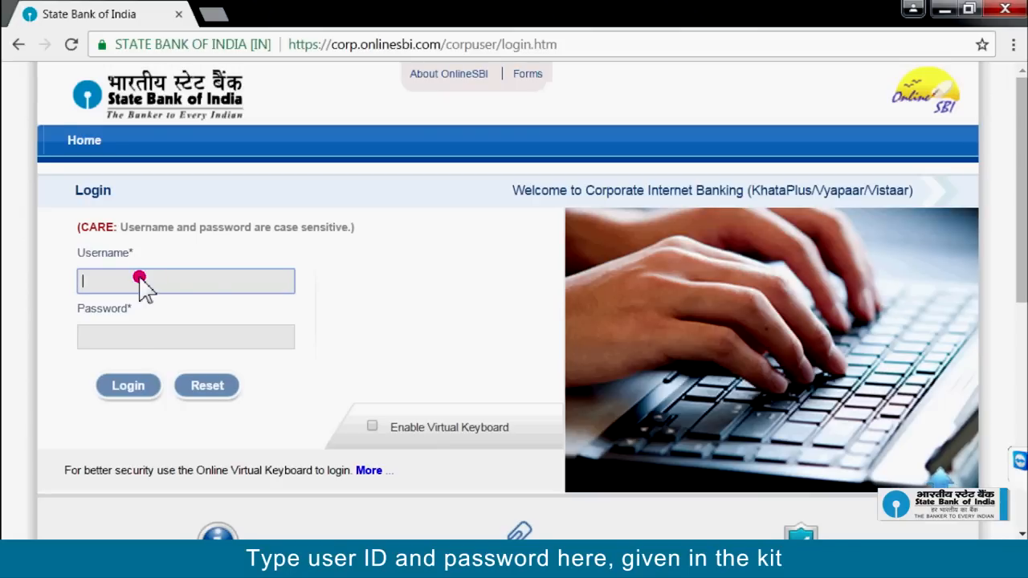
Step: Sign in with the kit's login user ID and password
left_click(124, 336)
type("p")
type("assword")
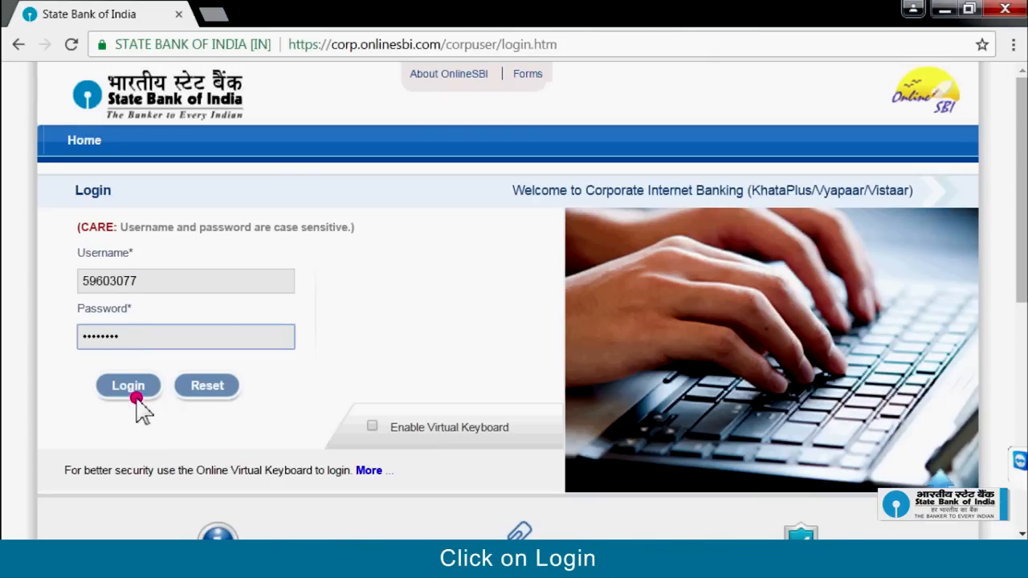
left_click(136, 399)
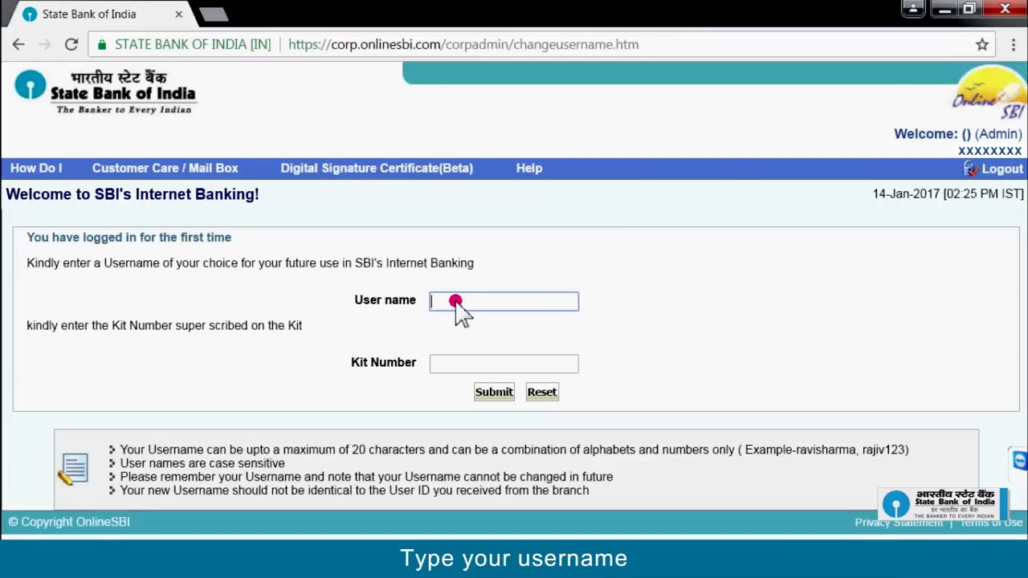
Step: Register a chosen username along with the kit number, and submit the form
type("XXXXXXXX")
left_click(443, 363)
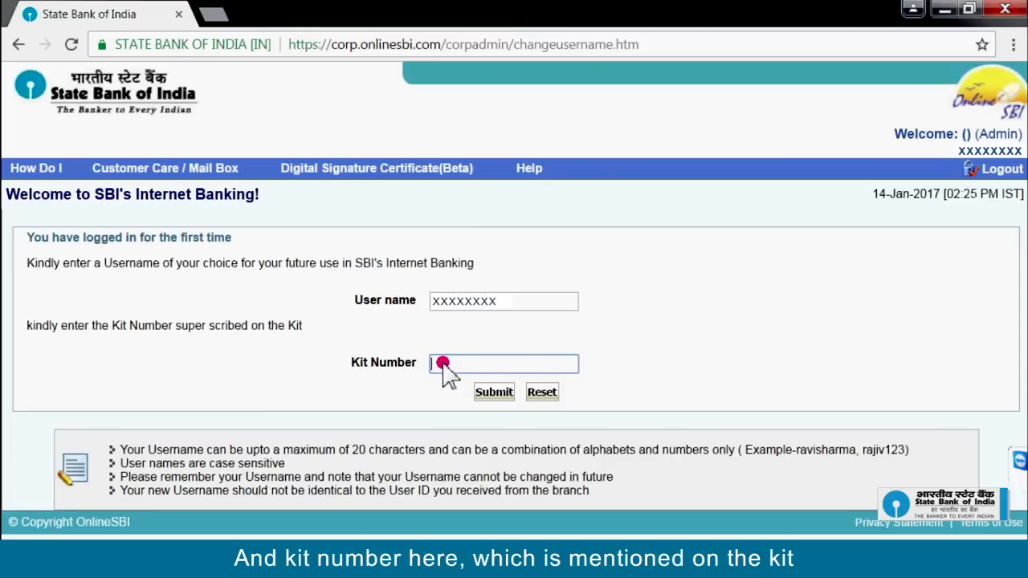
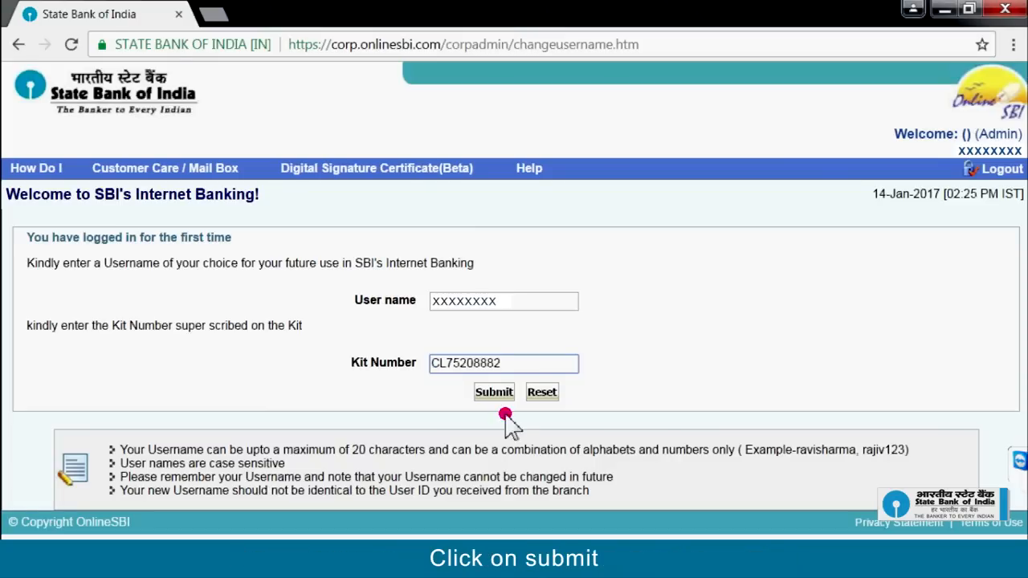
left_click(493, 393)
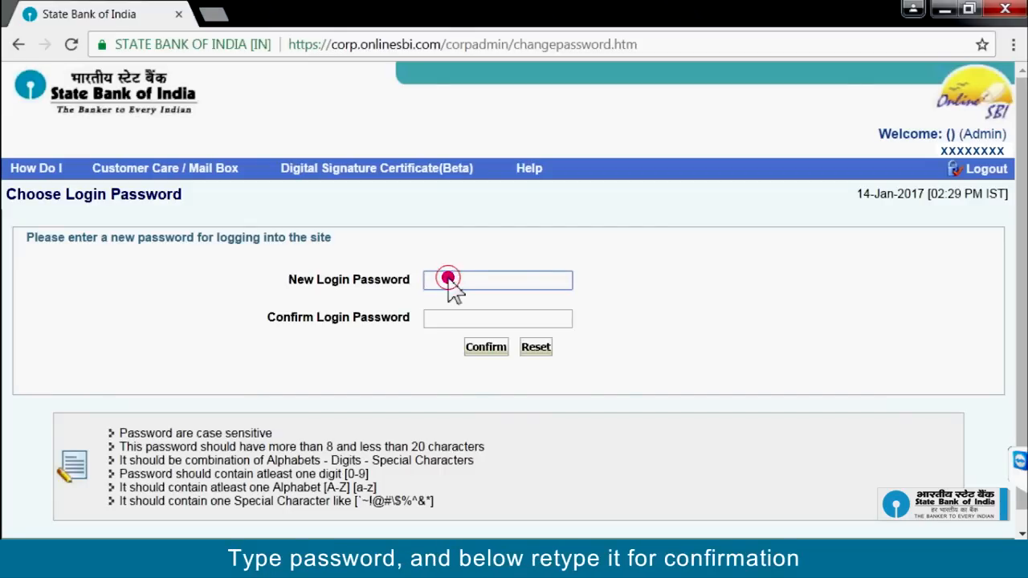
Step: Enter the new login password and its confirmation, then save it
type("•••••••••")
left_click(452, 319)
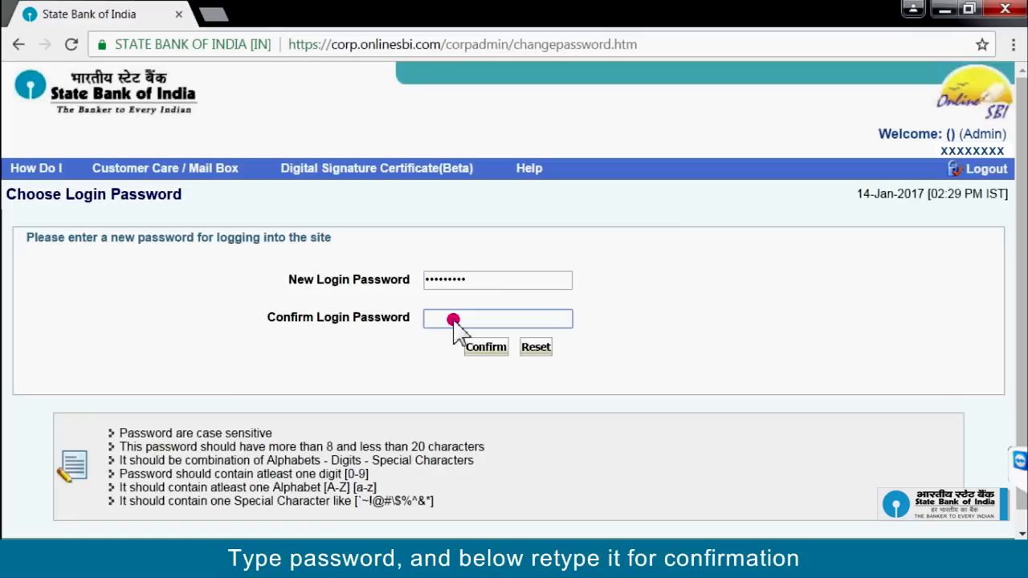
type("•••••")
type("••••")
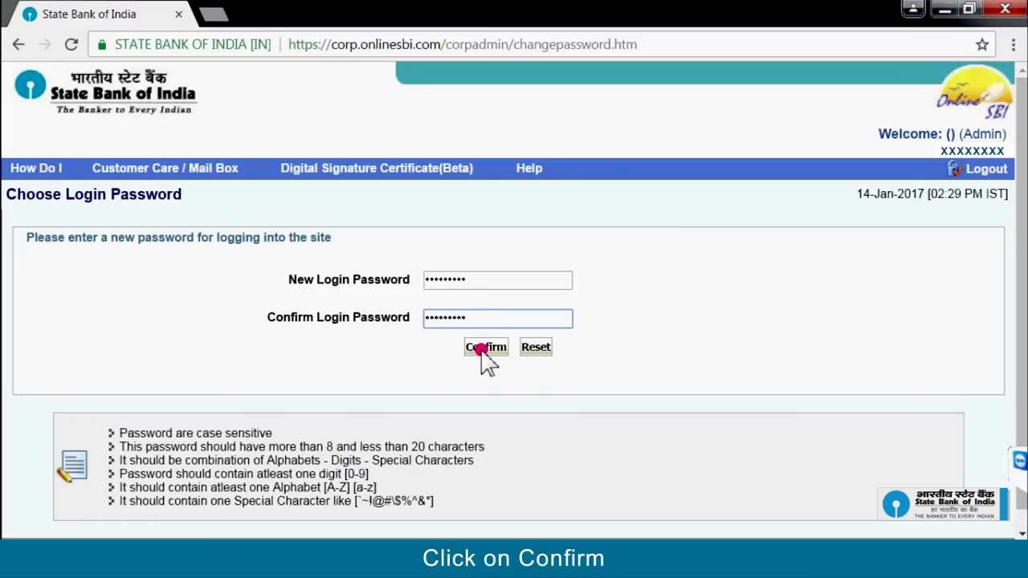
left_click(482, 349)
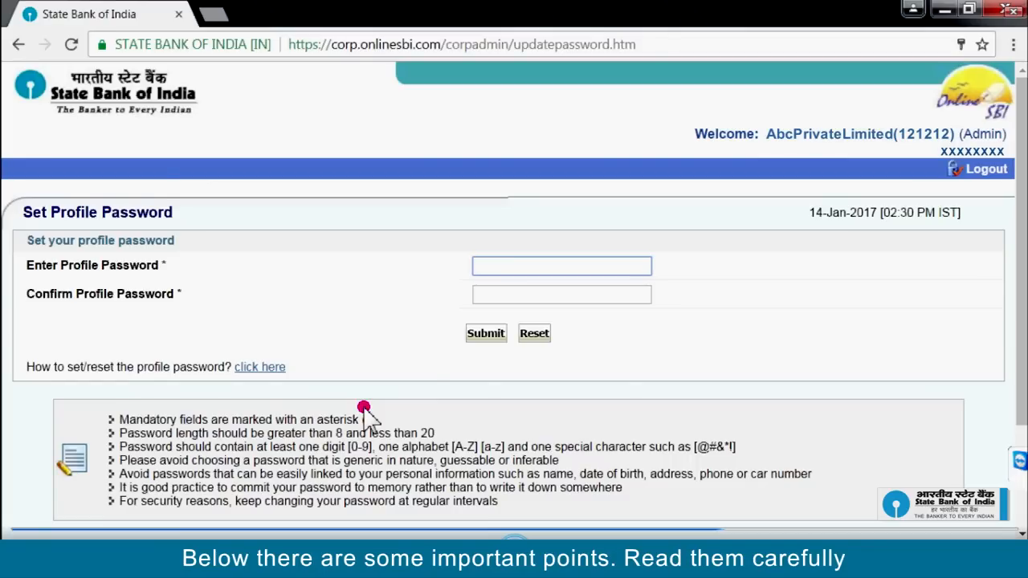
Step: Set the profile password, re-entering it to confirm, and continue past the success message
left_click(482, 265)
type("********")
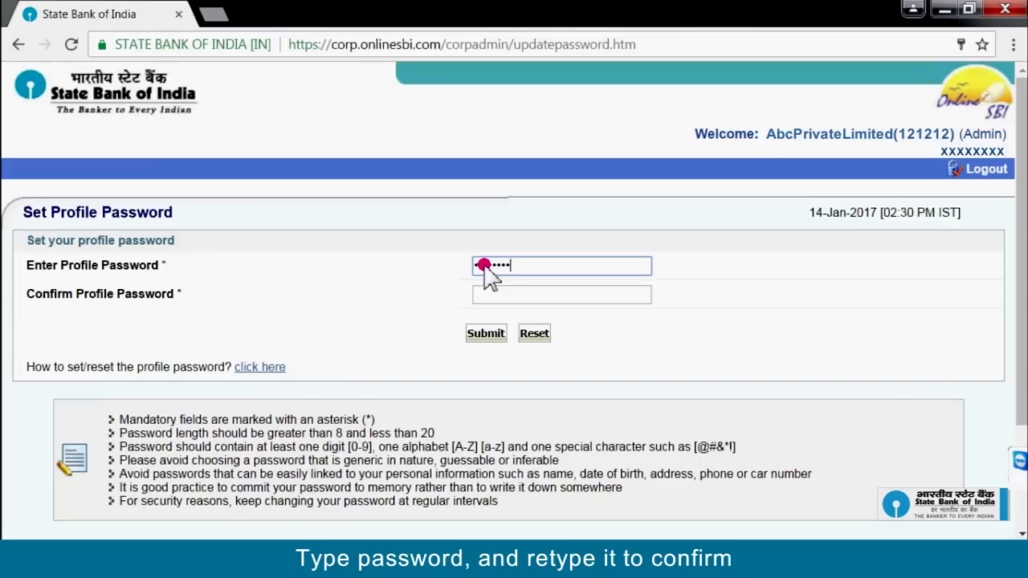
left_click(569, 302)
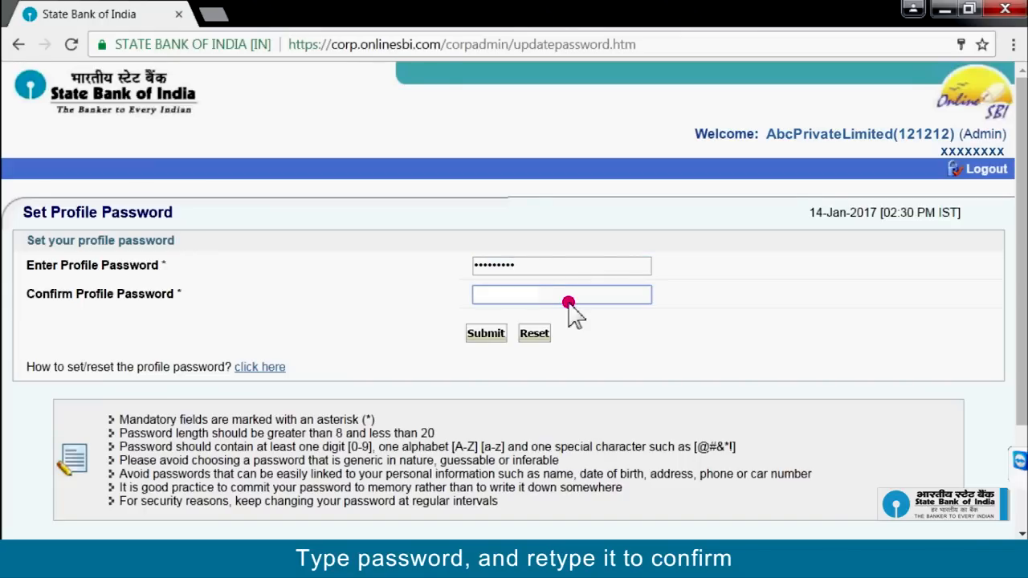
type("*********")
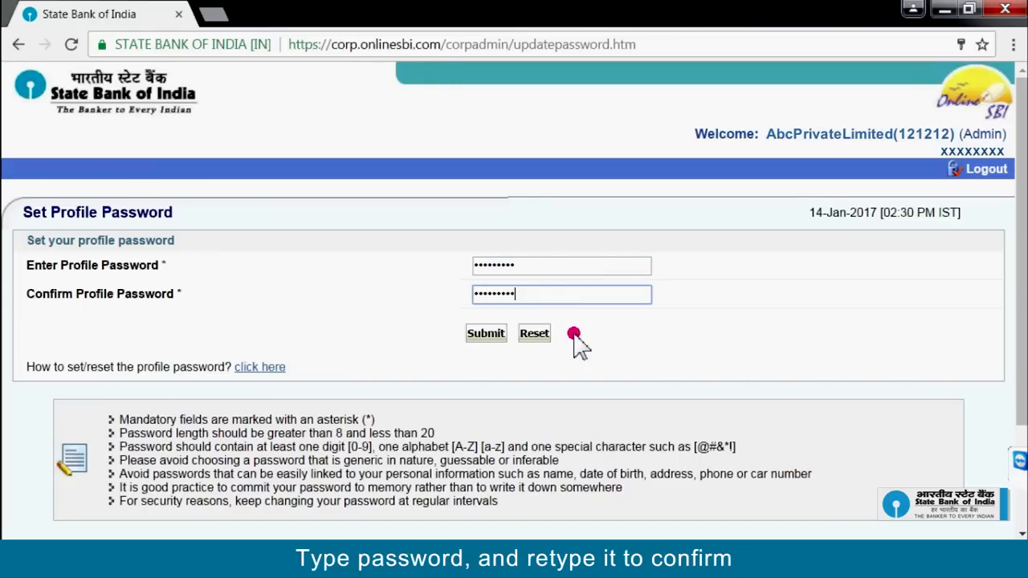
left_click(485, 341)
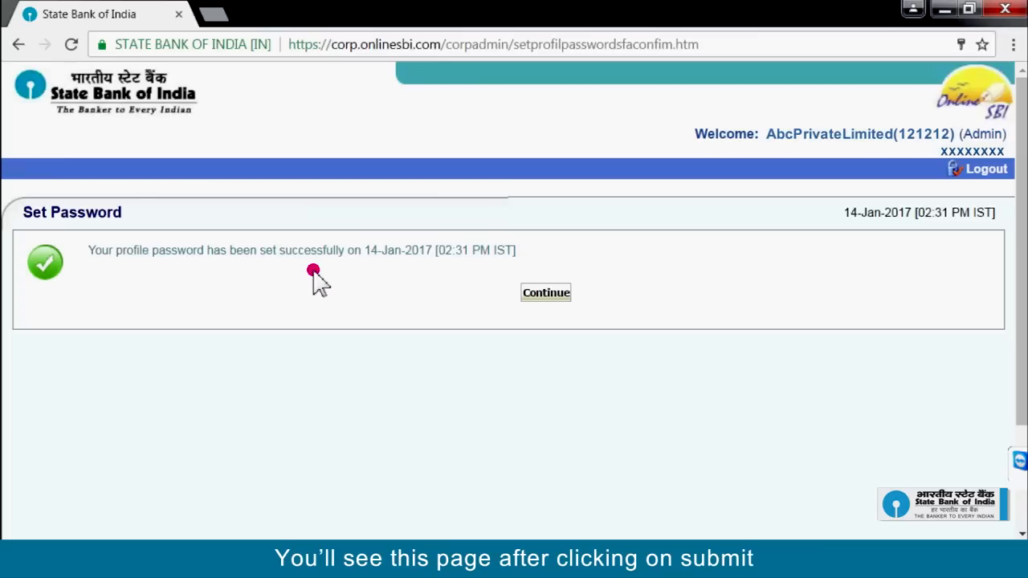
left_click(546, 293)
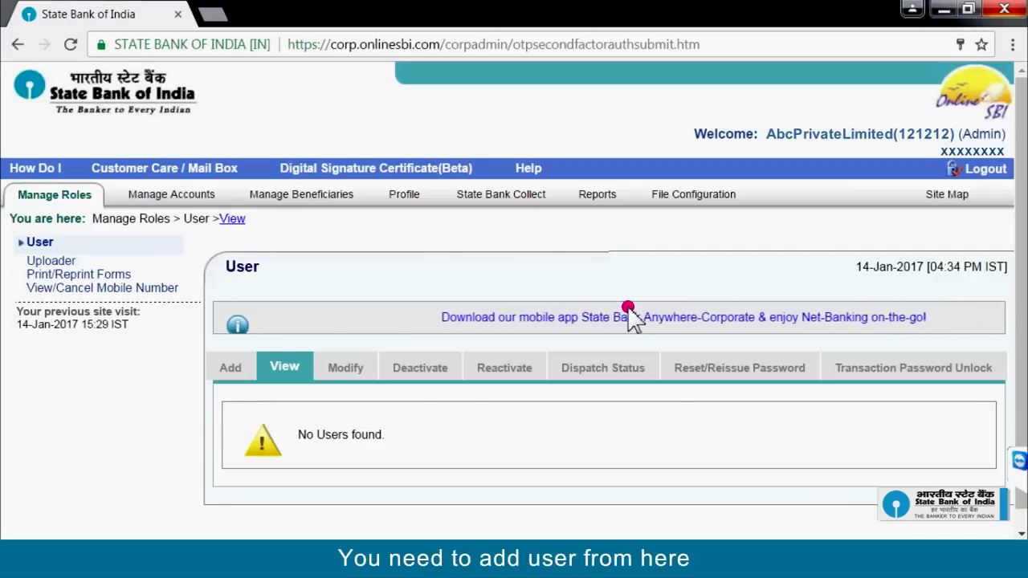
Step: Start a new user in the Add form, entering employee number 1
left_click(231, 370)
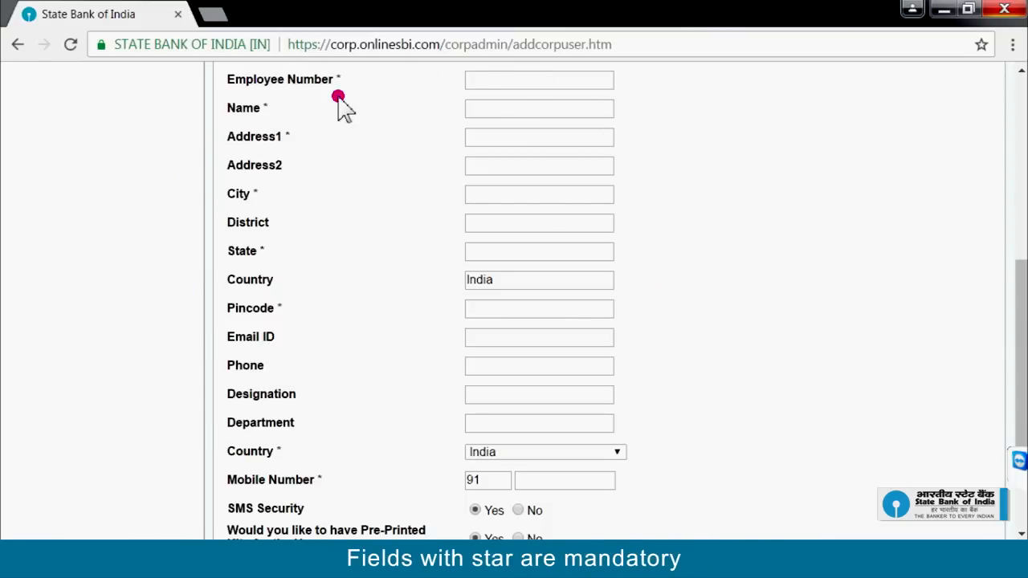
left_click(486, 81)
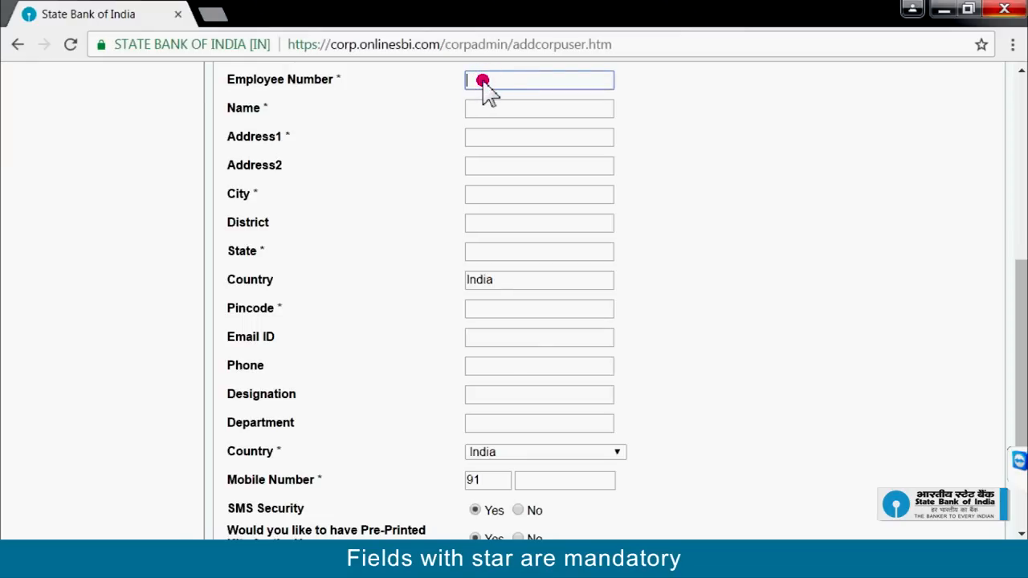
type("12345678")
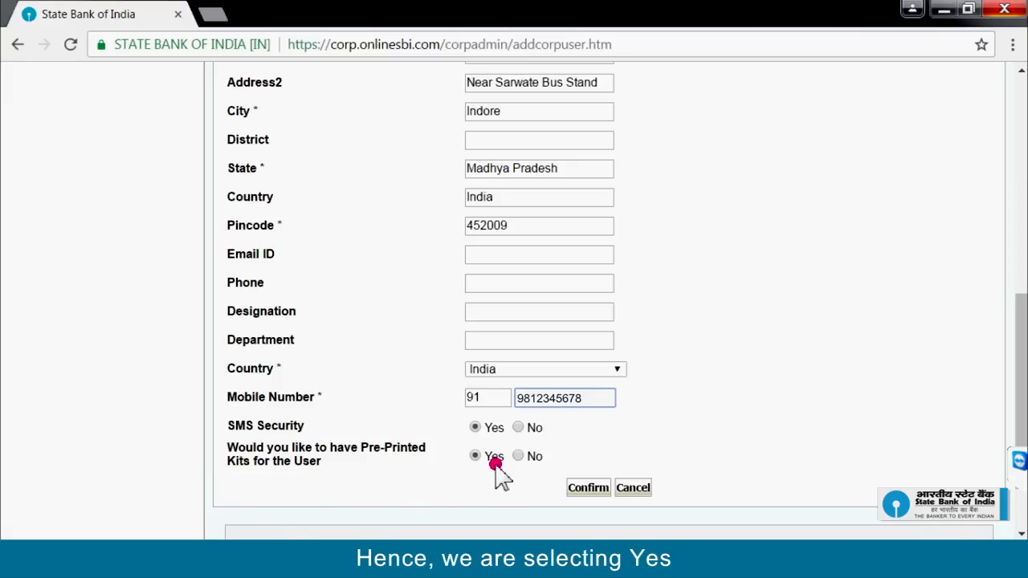
Step: Submit the new user's details, review them, and confirm to add the CorpUser
left_click(590, 492)
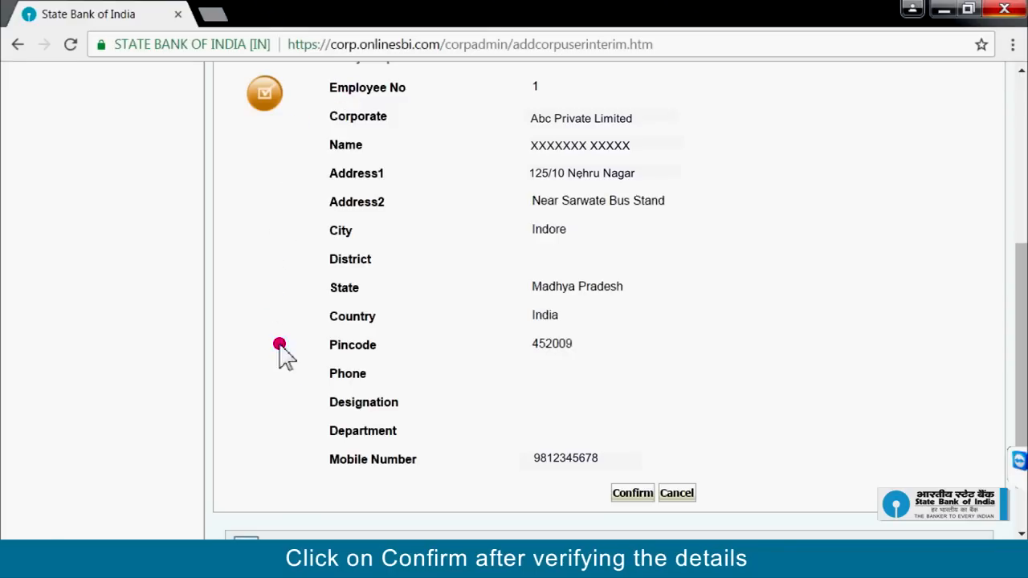
left_click(634, 498)
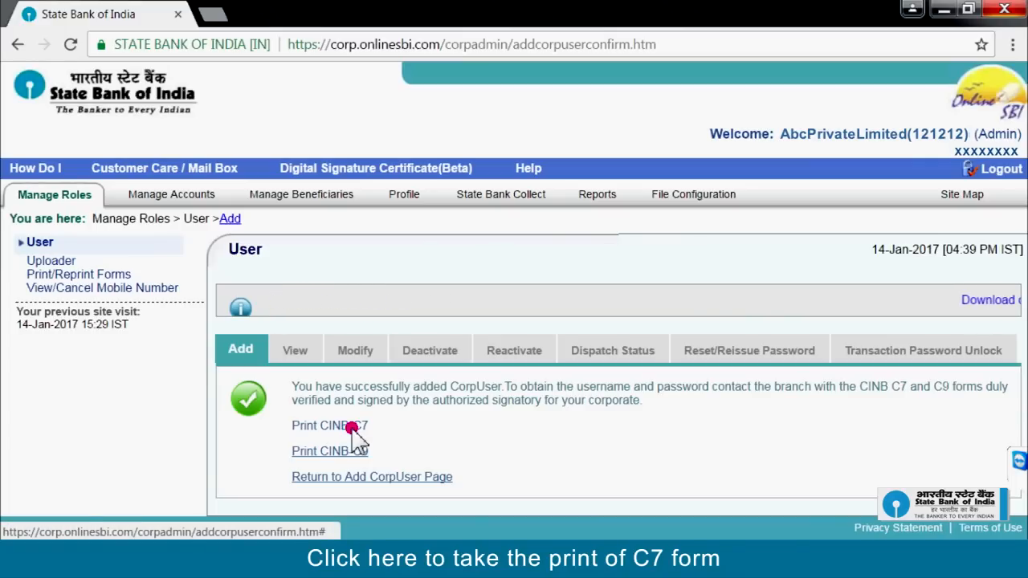
Step: Generate the CINB-C7 form, scroll through it, and return to the confirmation tab
left_click(353, 427)
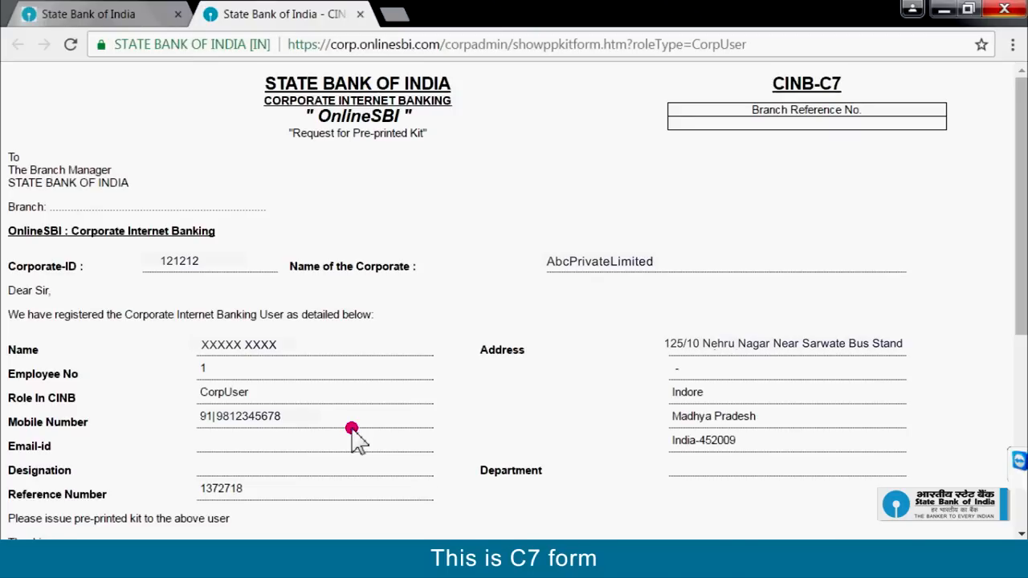
scroll(531, 470, "down", 2)
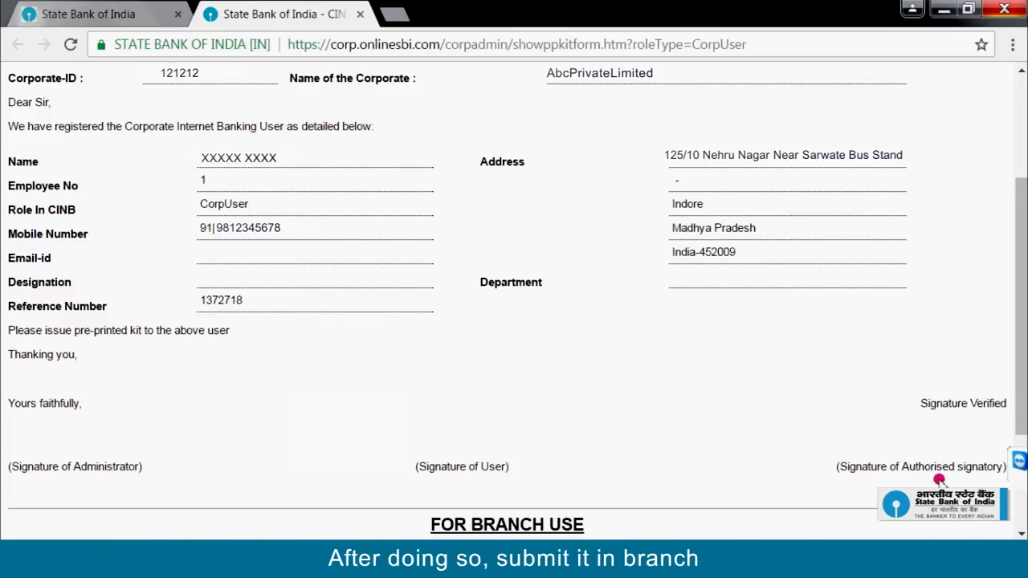
left_click(133, 12)
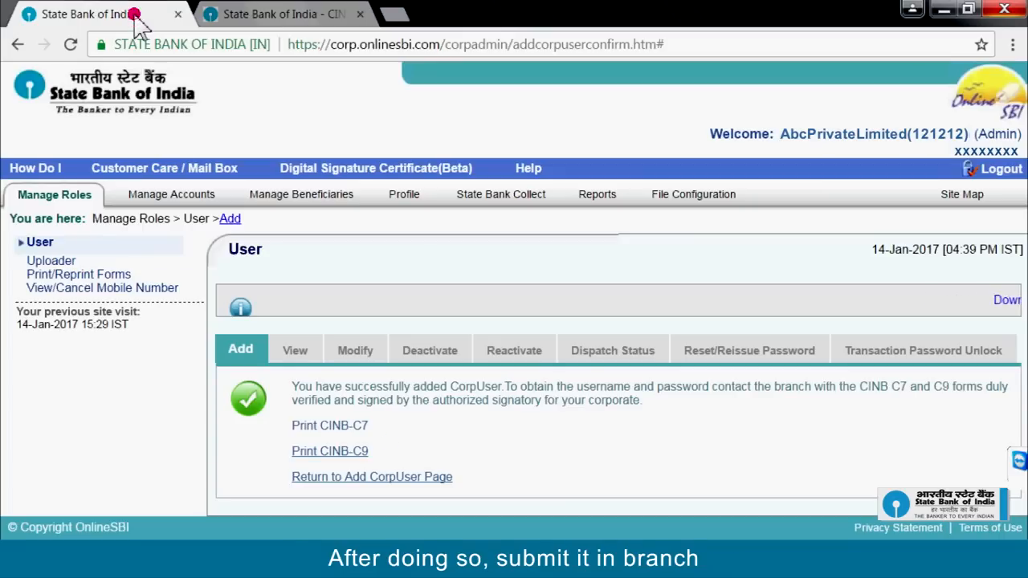
Step: Generate the CINB-C9 mobile registration form and scroll through it
left_click(361, 453)
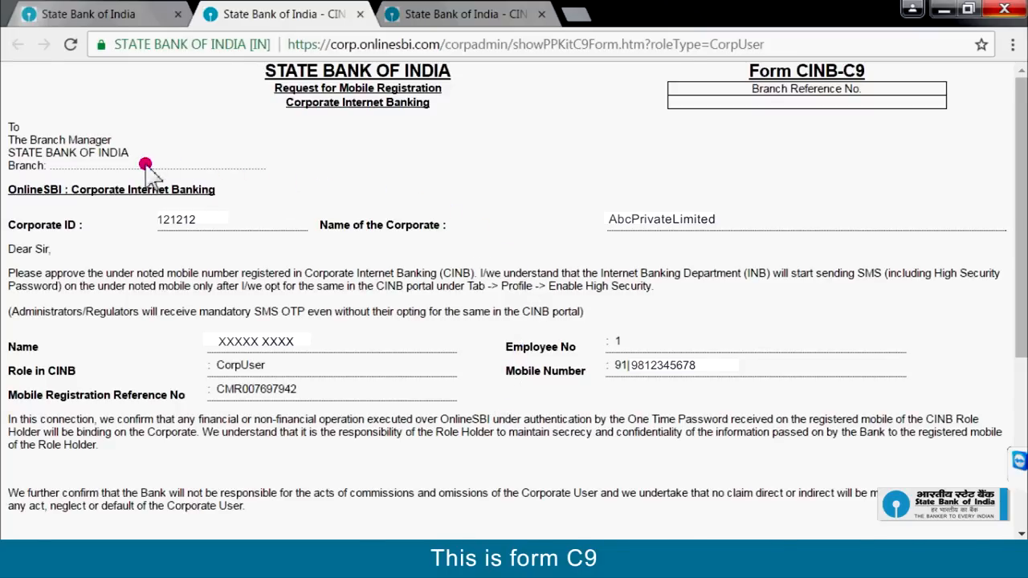
scroll(145, 164, "down", 4)
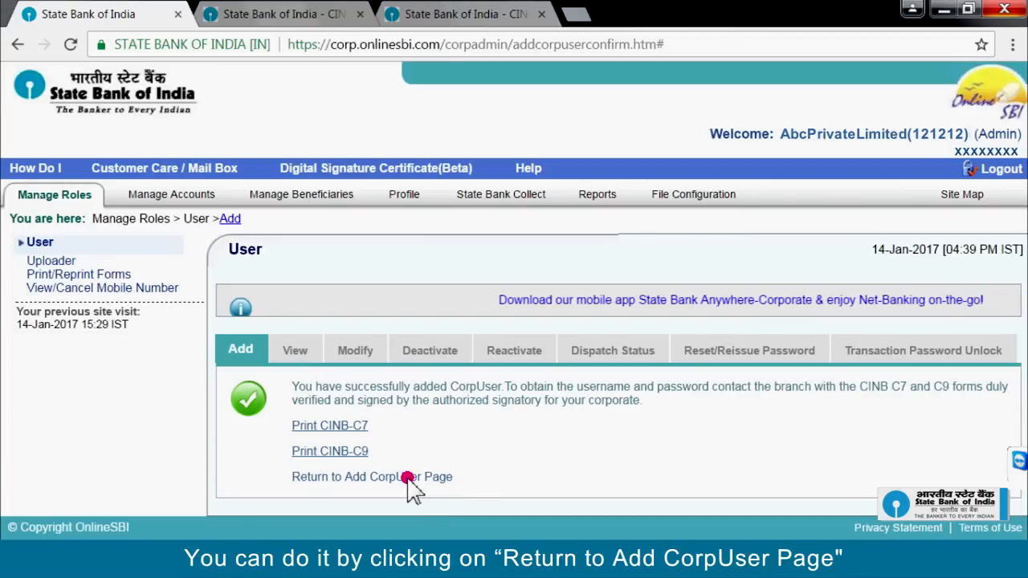
Step: Return to the Add CorpUser page and log out of corporate banking
left_click(410, 478)
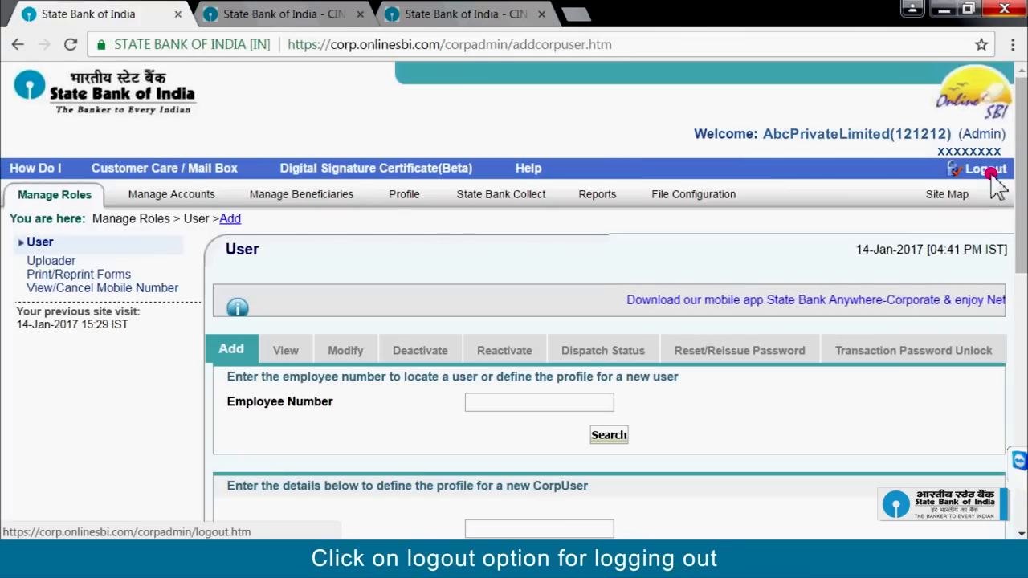
left_click(992, 178)
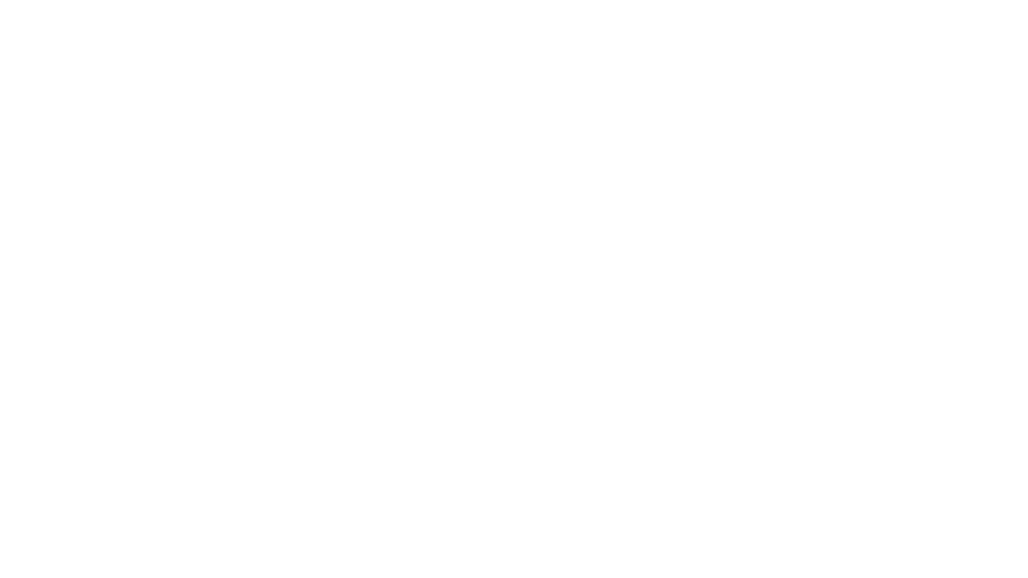